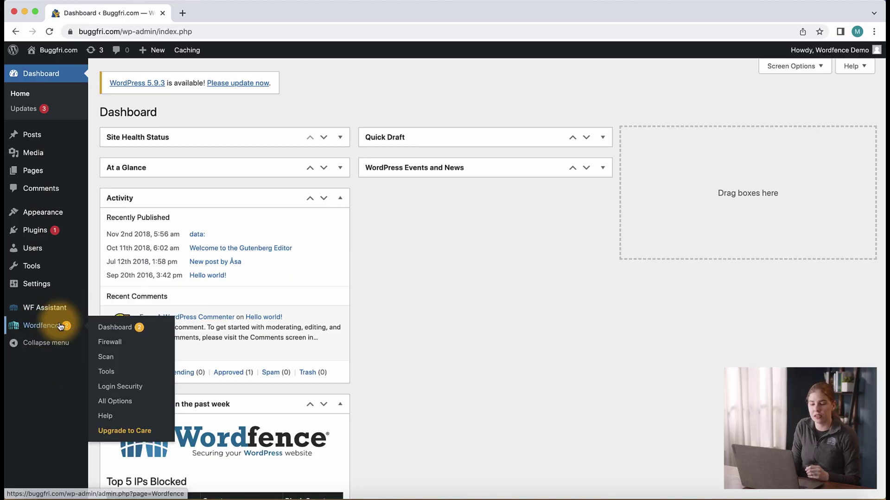
Step: Start a Wordfence firewall blocking rule of type Country, limited to the login form
click(99, 349)
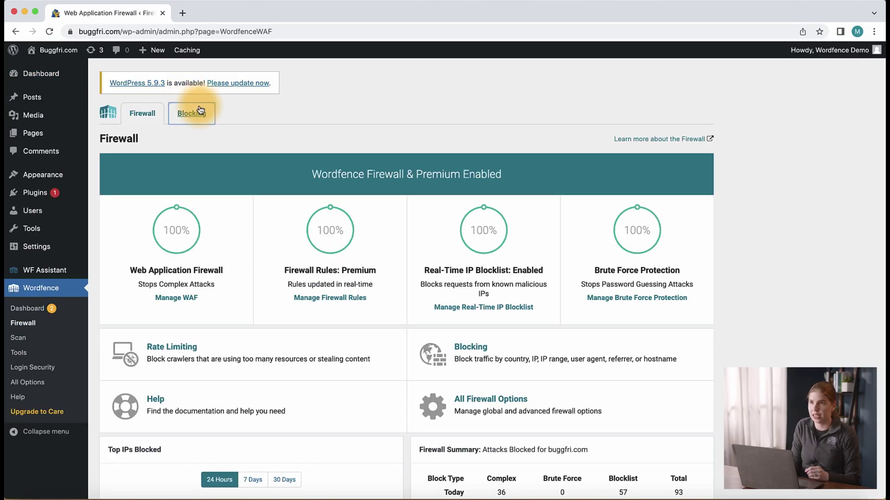
click(192, 113)
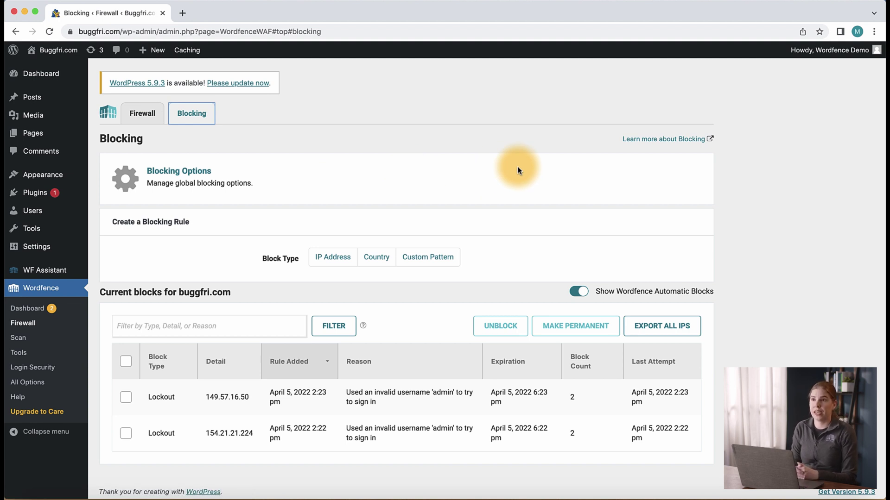
click(381, 256)
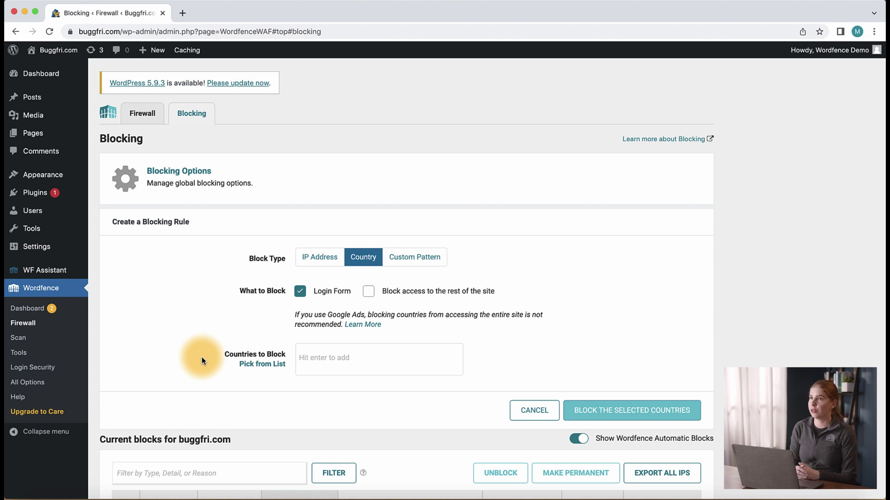
Step: Select all countries from the list, then deselect the United States, leaving 249 selected
click(262, 364)
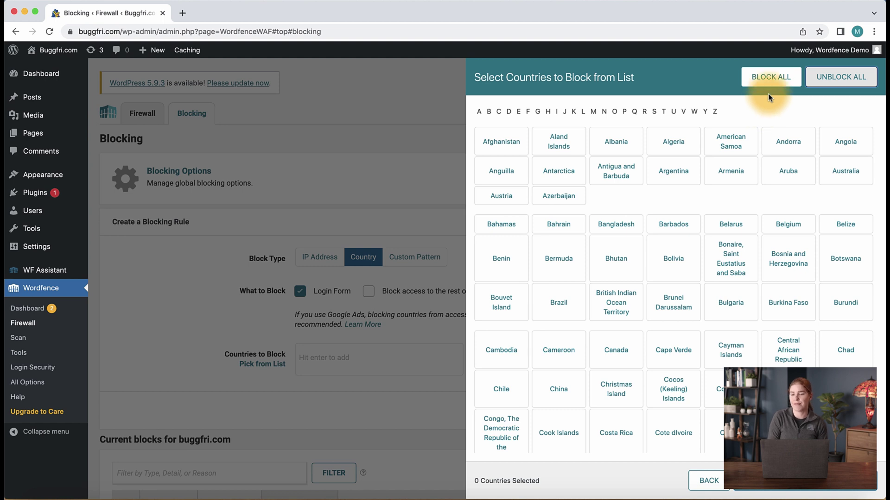
click(770, 89)
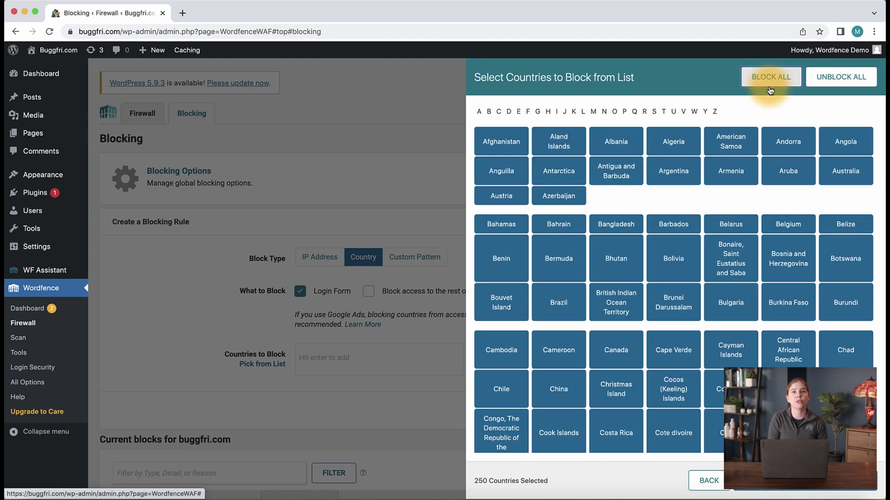
scroll(749, 142, down, 10)
scroll(749, 142, down, 10)
scroll(749, 142, down, 2)
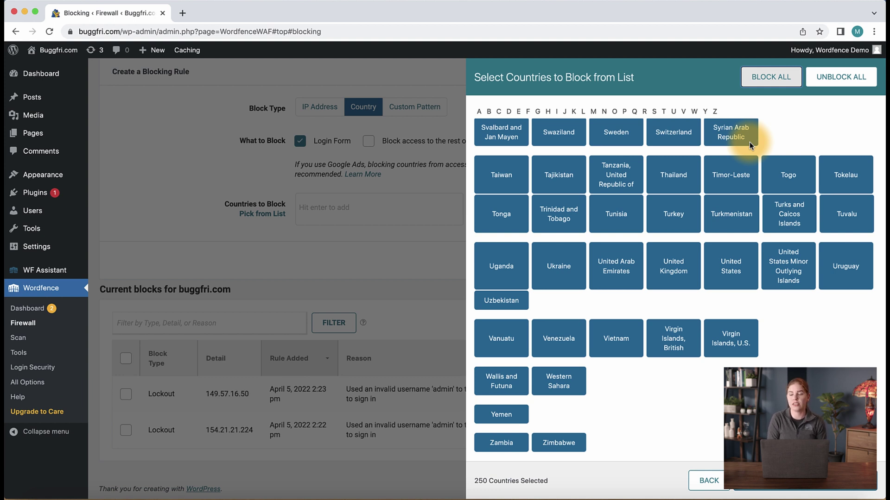
click(724, 278)
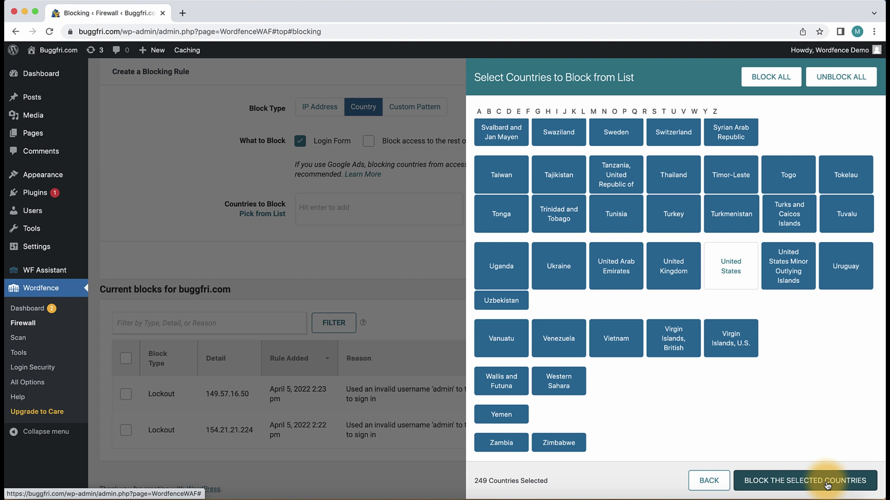
Step: Block the 249 selected countries from the login form
click(829, 481)
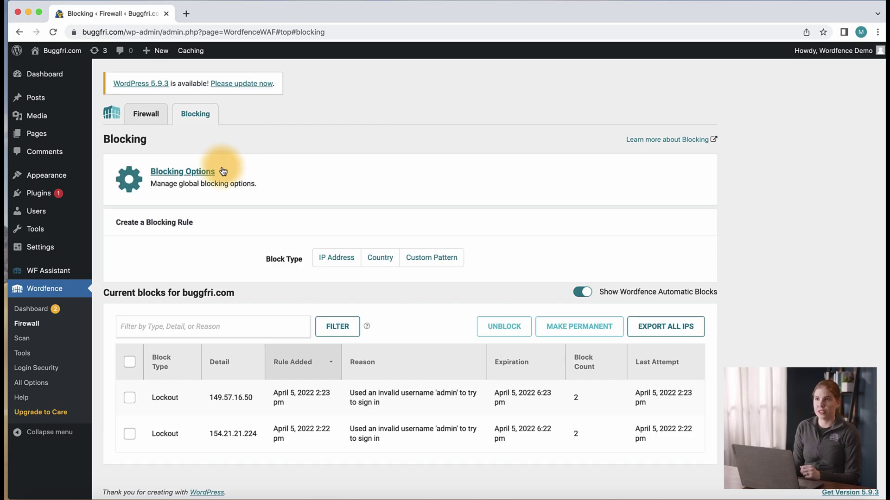
Step: Go to Wordfence Blocking Options to reach the advanced country blocking settings
click(221, 171)
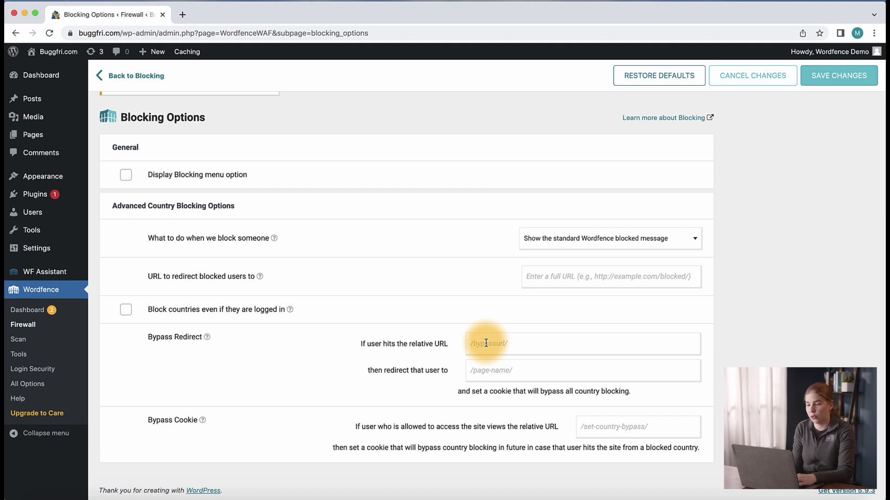
text(/bypassurl)
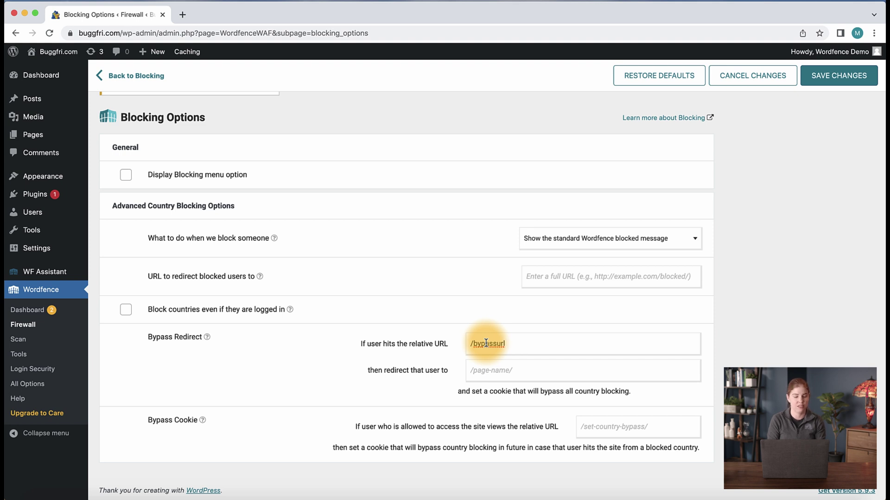
text(/)
Step: Set the bypass redirect from /bypassurl to the home path /
key(Tab)
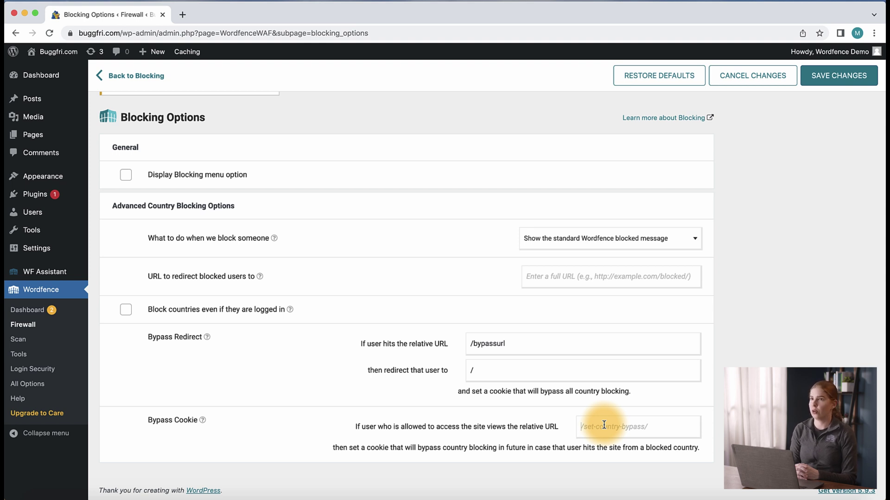
Step: Enter /bypass-future as the Bypass Cookie relative URL
click(603, 425)
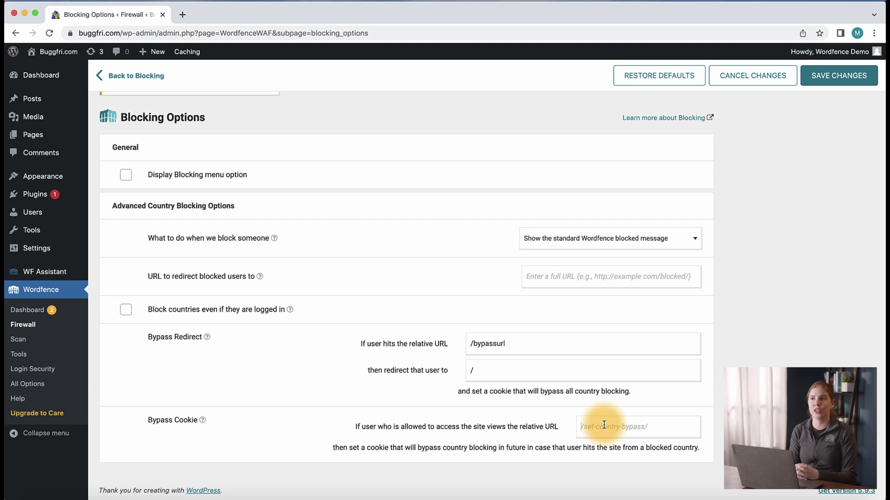
text(/bypass-future)
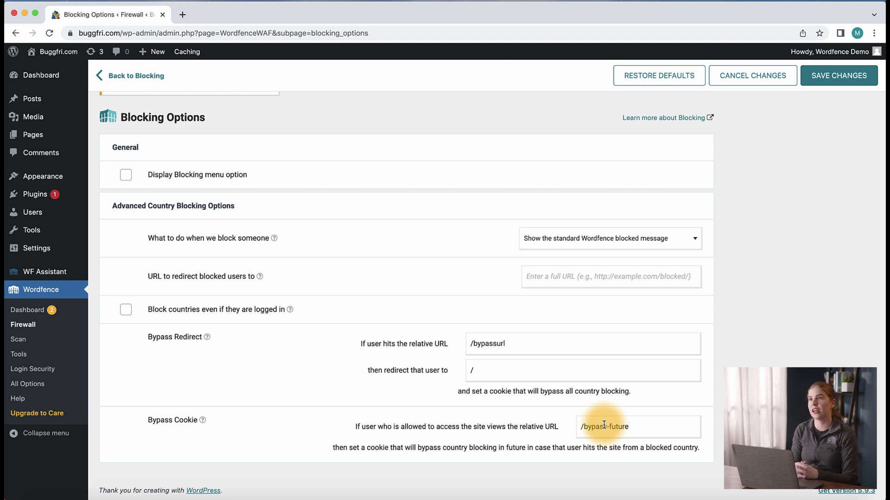